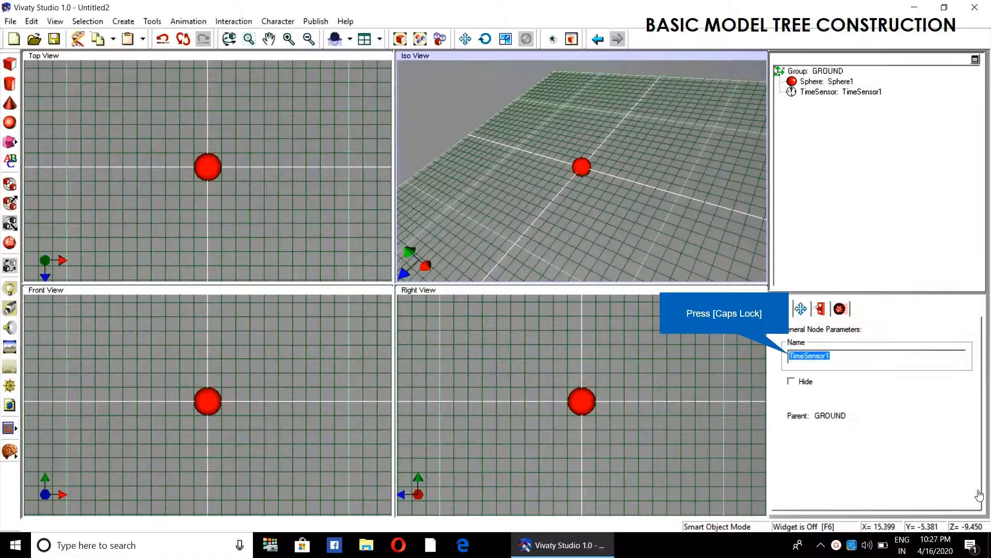
# Rename the first TimeSensor as CM and the second TimeSensor as REFRESH.
pyautogui.press('capslock')
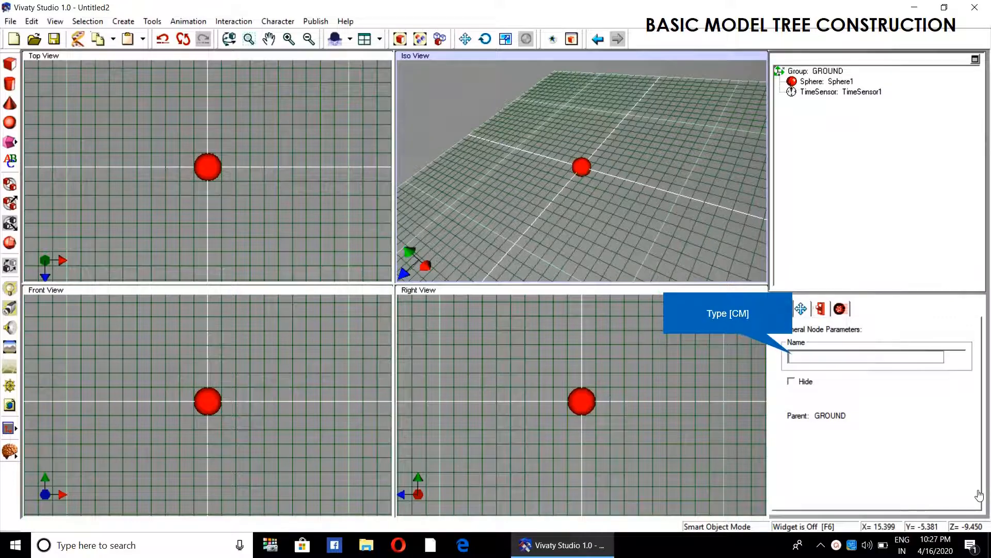
pyautogui.write('CM')
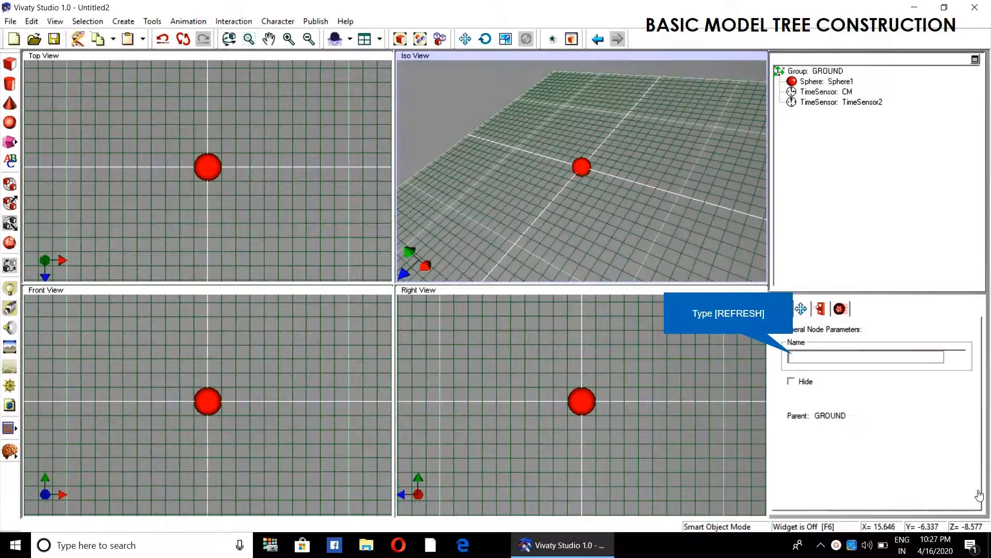
pyautogui.write('REFRESH')
pyautogui.press('Return')
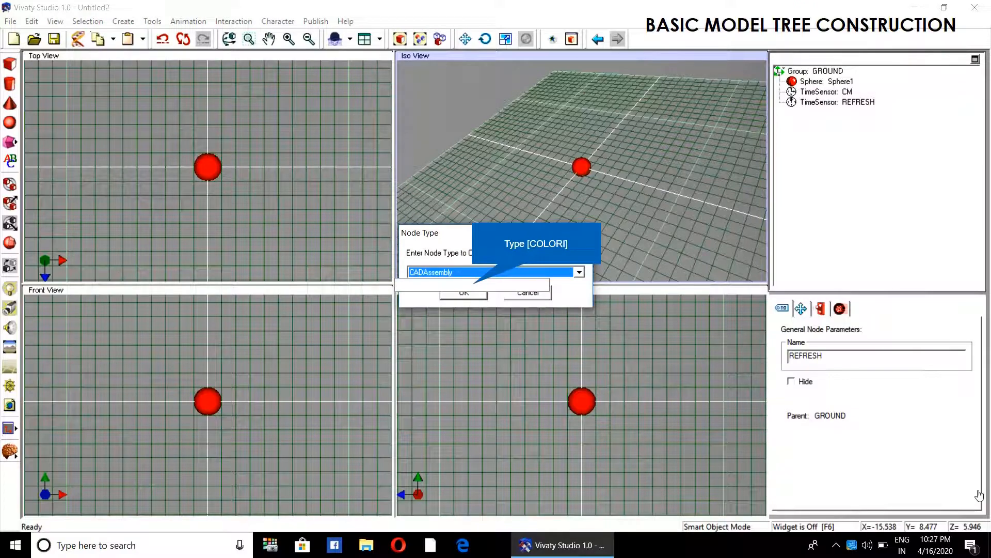
# Add a ColorInterpolator node to the GROUND group and name it CM1P.
pyautogui.write('COLO')
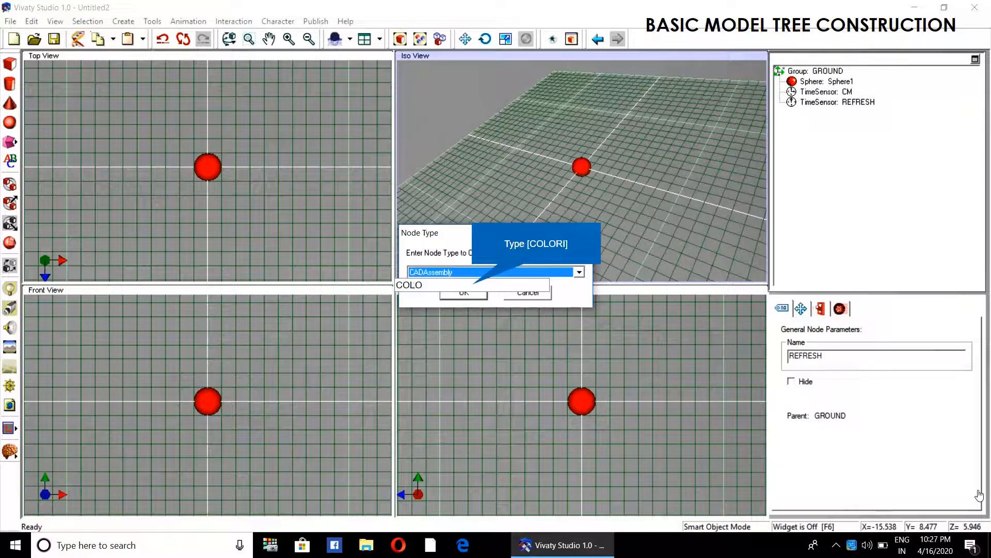
pyautogui.write('RI')
pyautogui.press('Return')
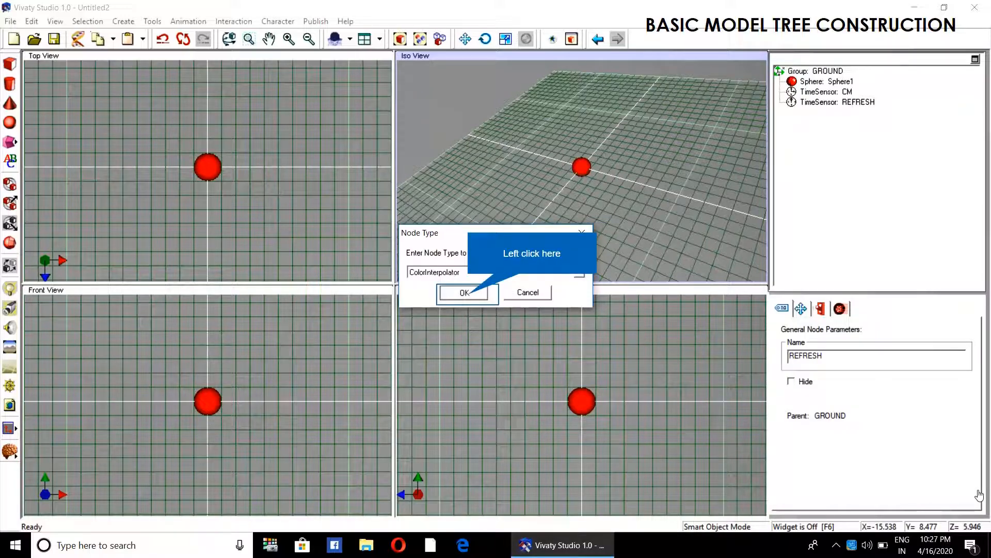
pyautogui.press('Return')
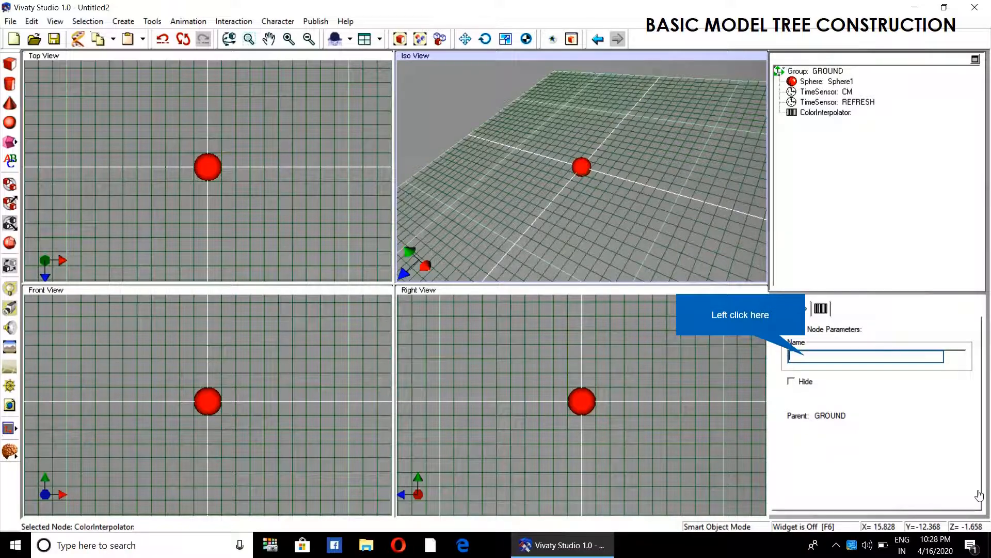
pyautogui.write('C')
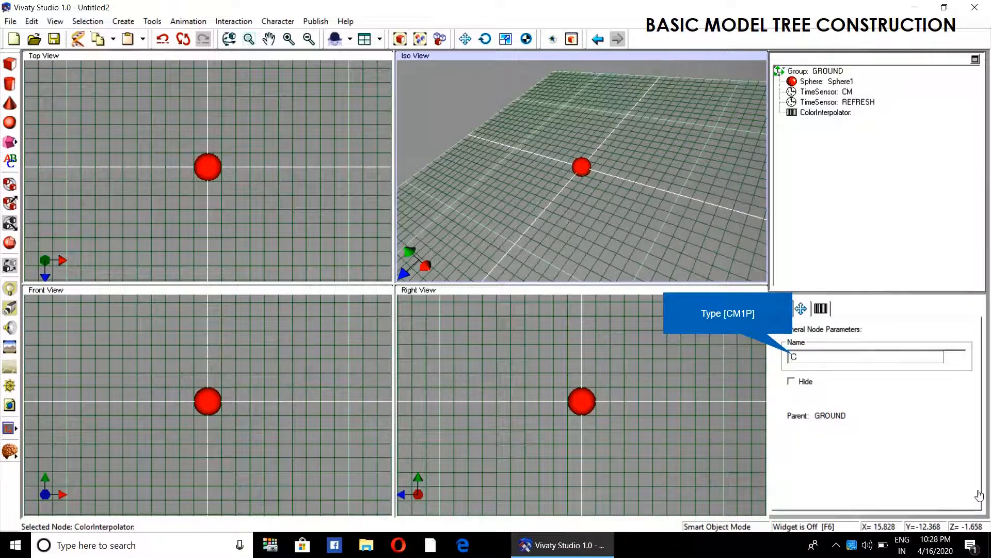
pyautogui.write('M1P')
pyautogui.press('Return')
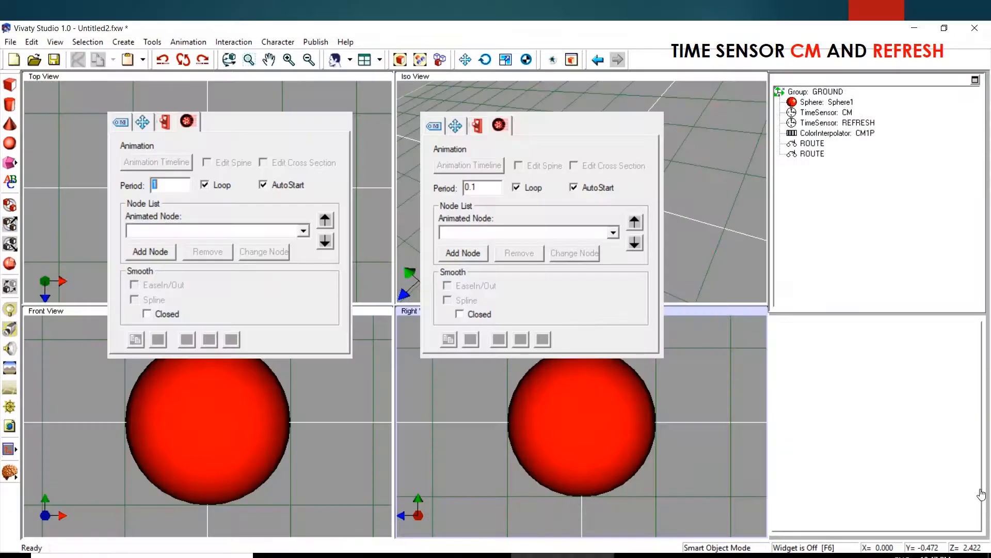
# Set the animation period of TimeSensor CM to 1 and enable AutoStart.
pyautogui.click(826, 112)
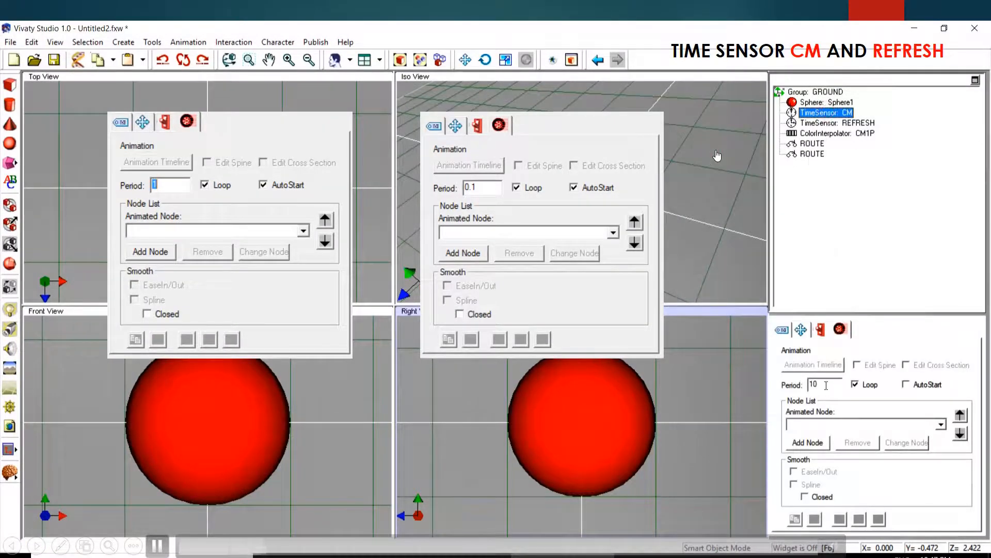
pyautogui.moveTo(827, 385); pyautogui.dragTo(765, 392)
pyautogui.write('1')
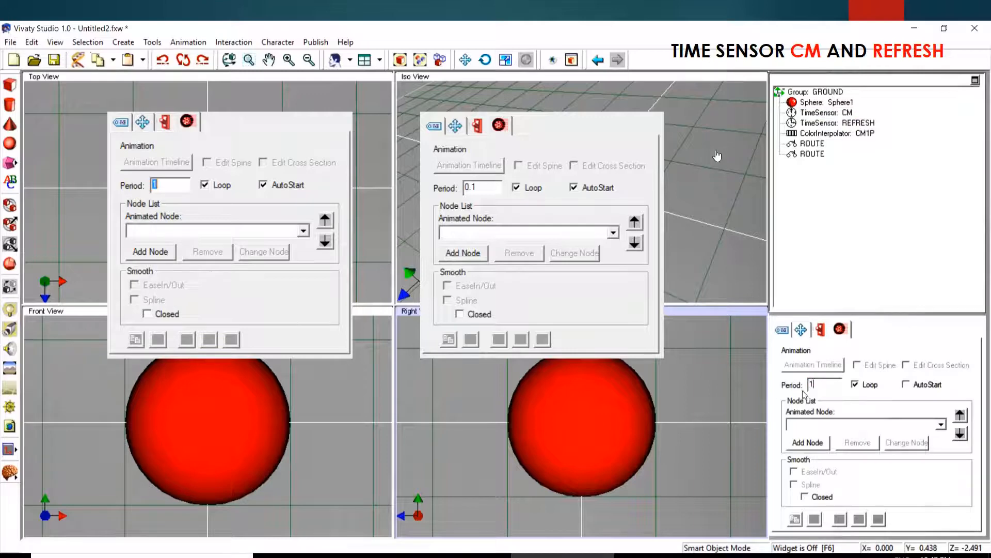
pyautogui.click(907, 384)
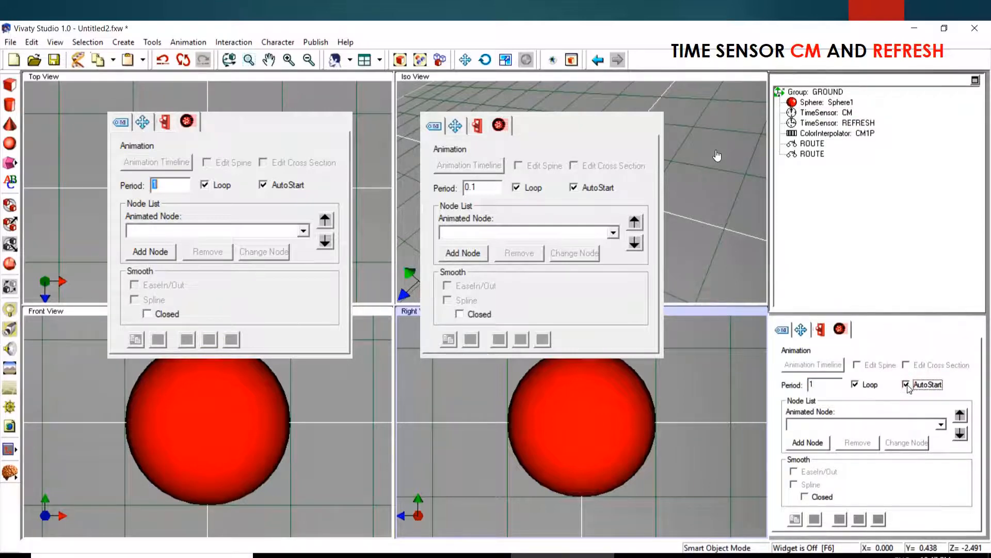
# Set the animation period of TimeSensor REFRESH to 0.1 and enable AutoStart.
pyautogui.click(826, 124)
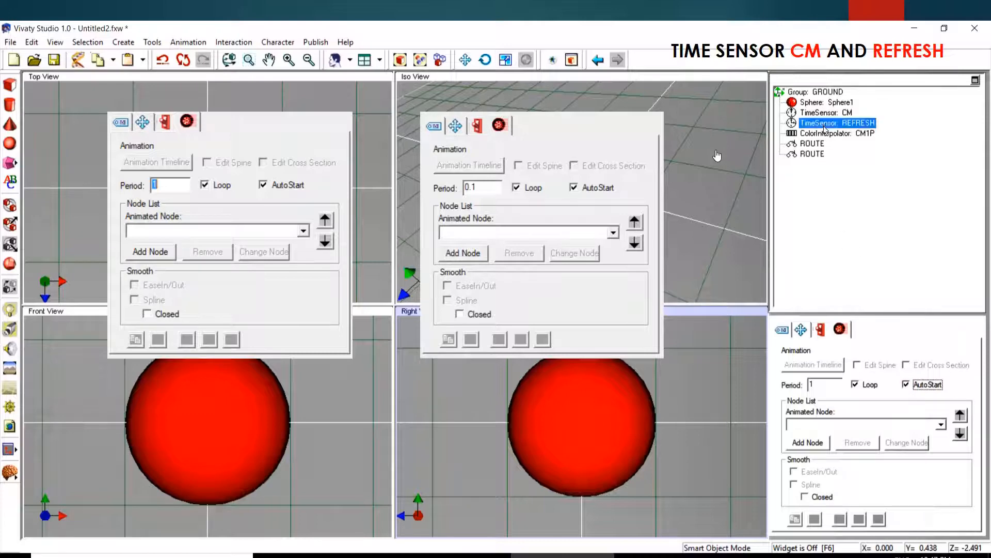
pyautogui.click(832, 383)
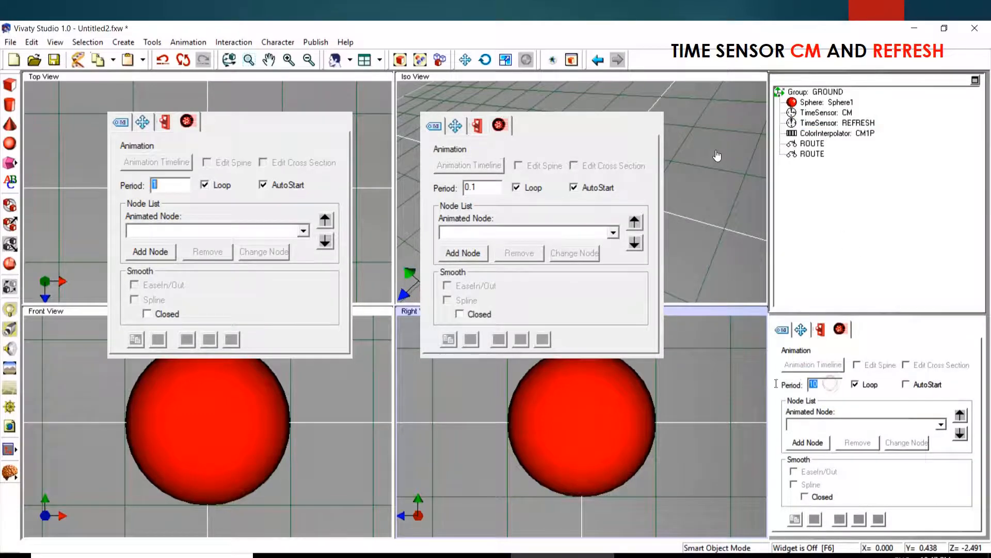
pyautogui.press('BackSpace')
pyautogui.click(916, 385)
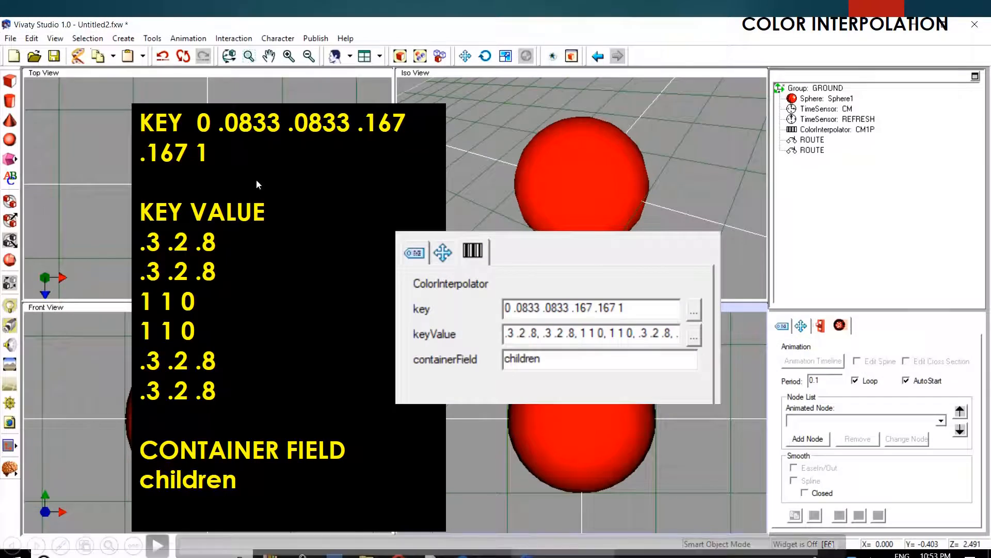
pyautogui.click(675, 201)
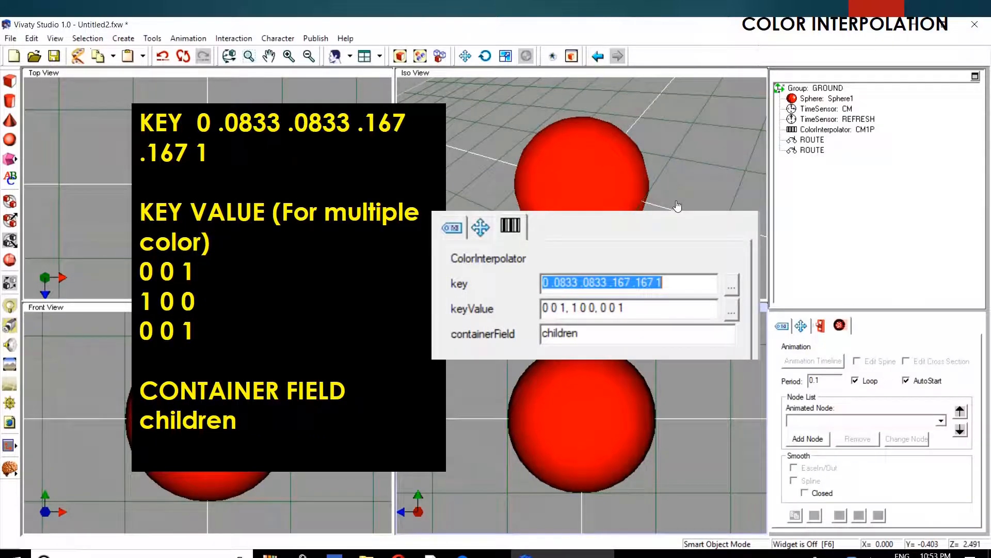
pyautogui.click(392, 267)
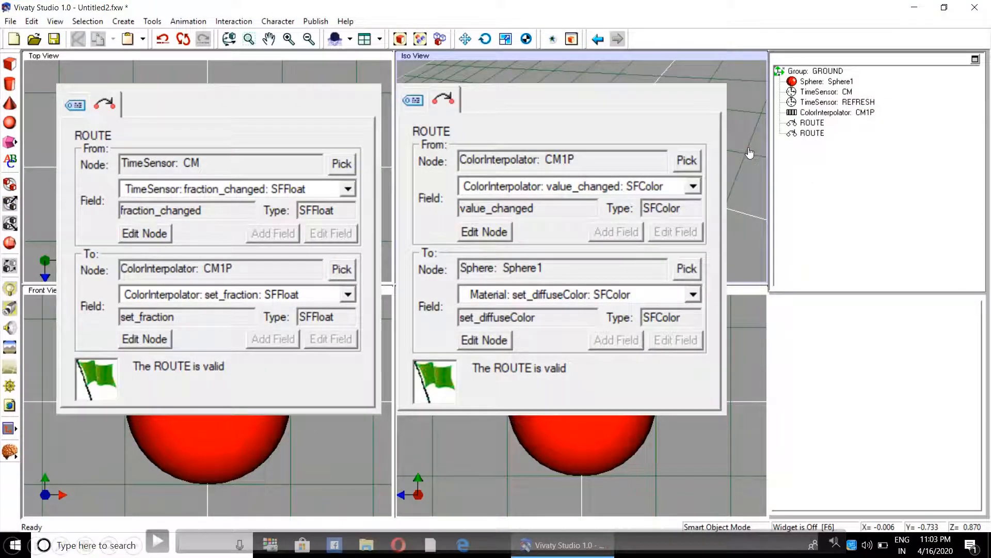
# Assign TimeSensor CM as the source node and ColorInterpolator CM1P as the destination node of the first ROUTE.
pyautogui.click(819, 125)
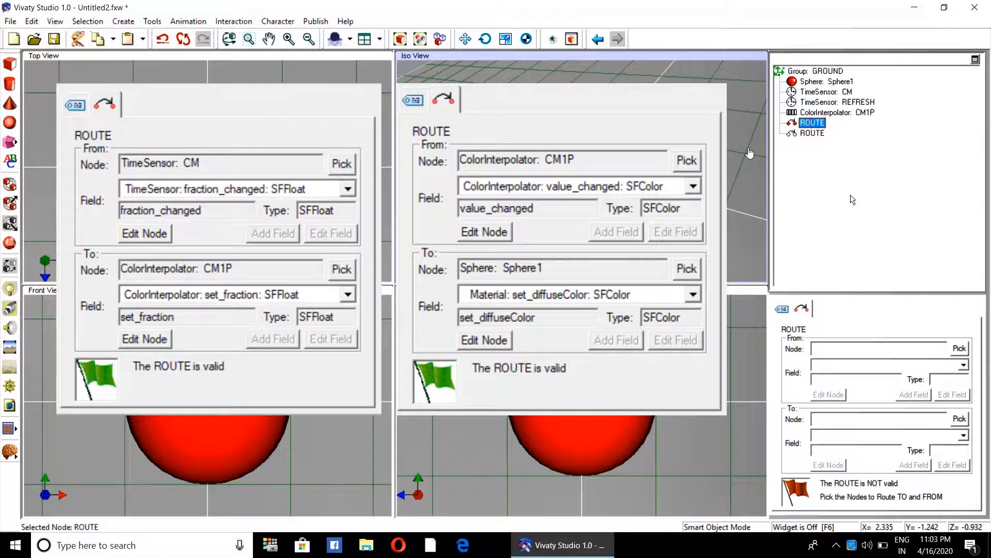
pyautogui.click(959, 349)
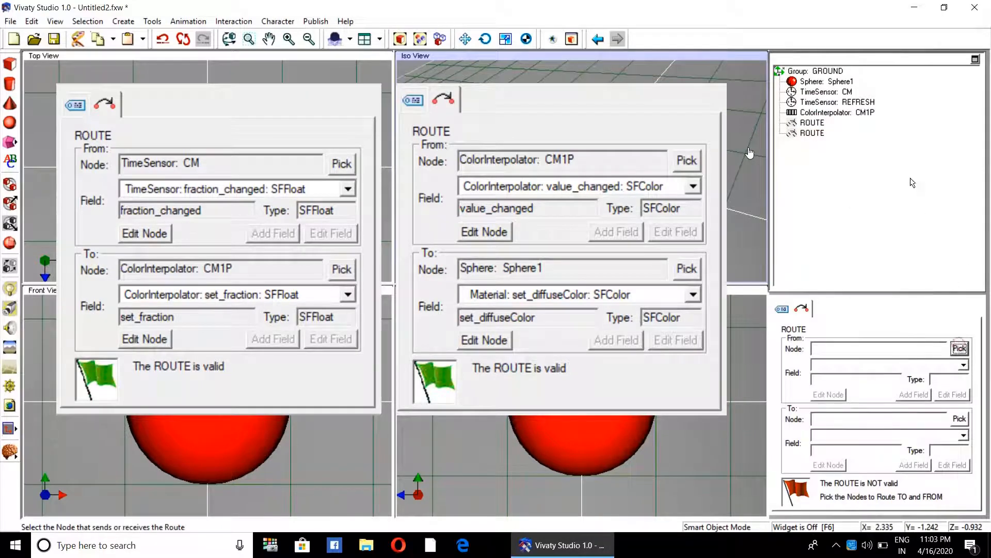
pyautogui.click(845, 92)
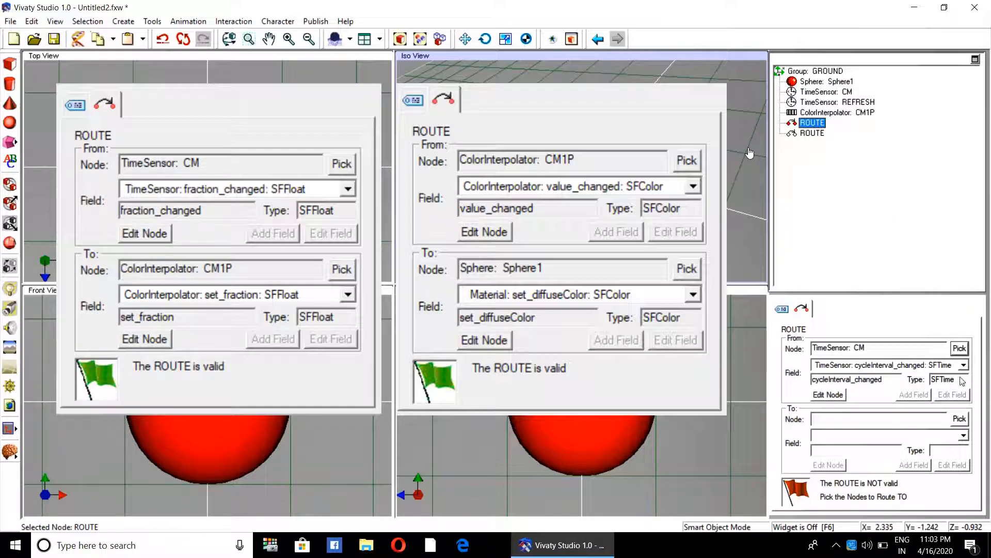
pyautogui.click(960, 419)
pyautogui.click(840, 113)
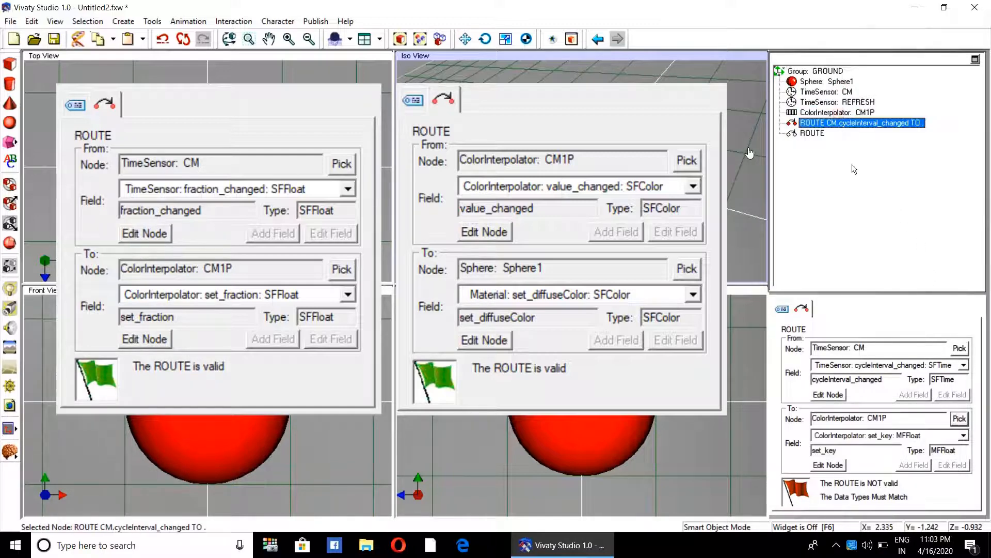
# Set the first ROUTE's source field to fraction_changed (SFFloat) and its destination field to set_fraction (SFFloat).
pyautogui.click(964, 365)
pyautogui.moveTo(969, 409); pyautogui.dragTo(966, 432)
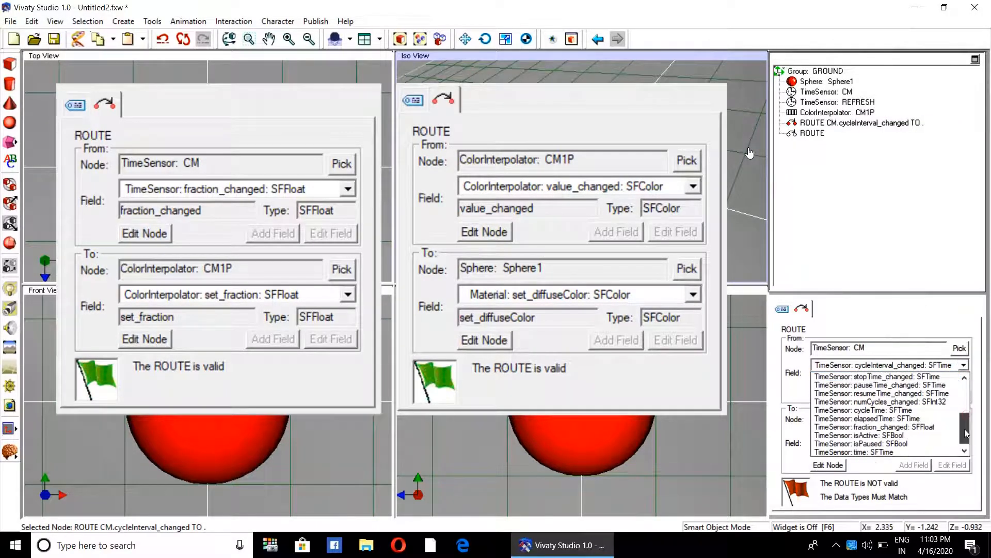
pyautogui.click(924, 427)
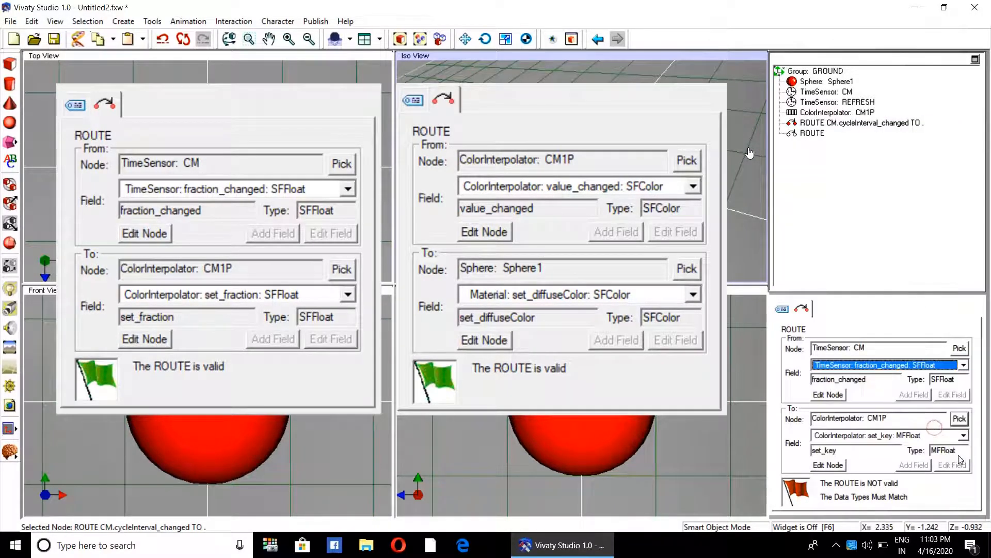
pyautogui.click(964, 437)
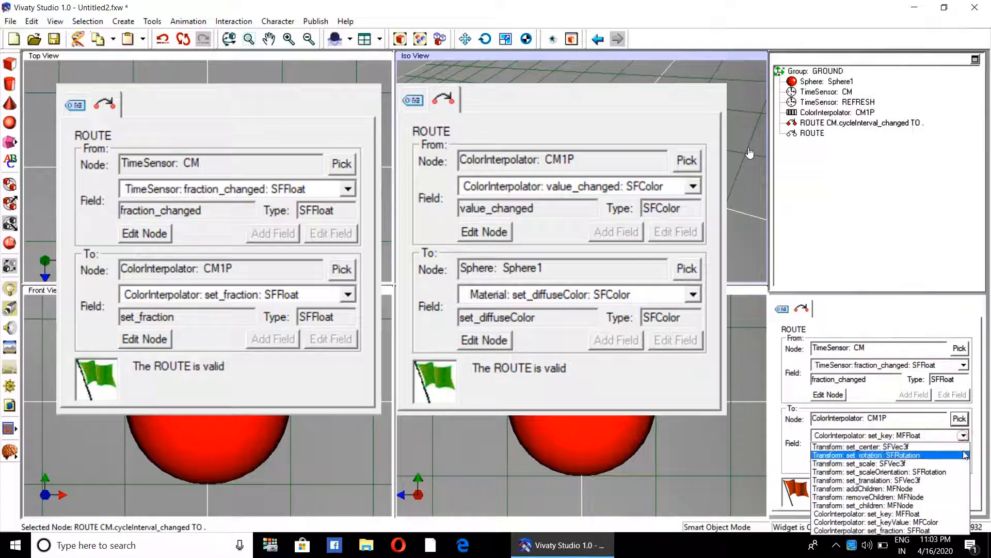
pyautogui.click(947, 530)
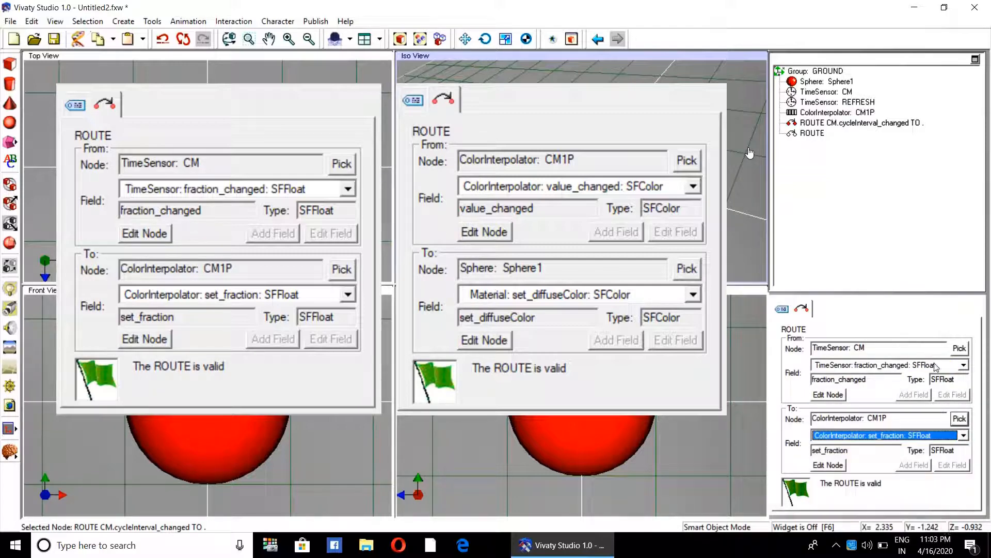
# Assign ColorInterpolator CM1P as the source node and Sphere1 as the destination node of the second ROUTE.
pyautogui.click(802, 132)
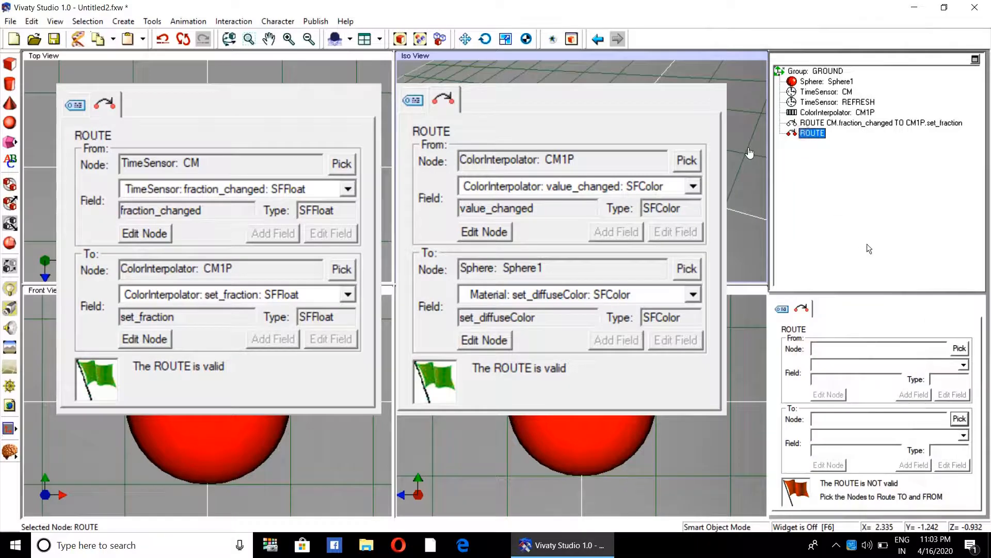
pyautogui.click(959, 349)
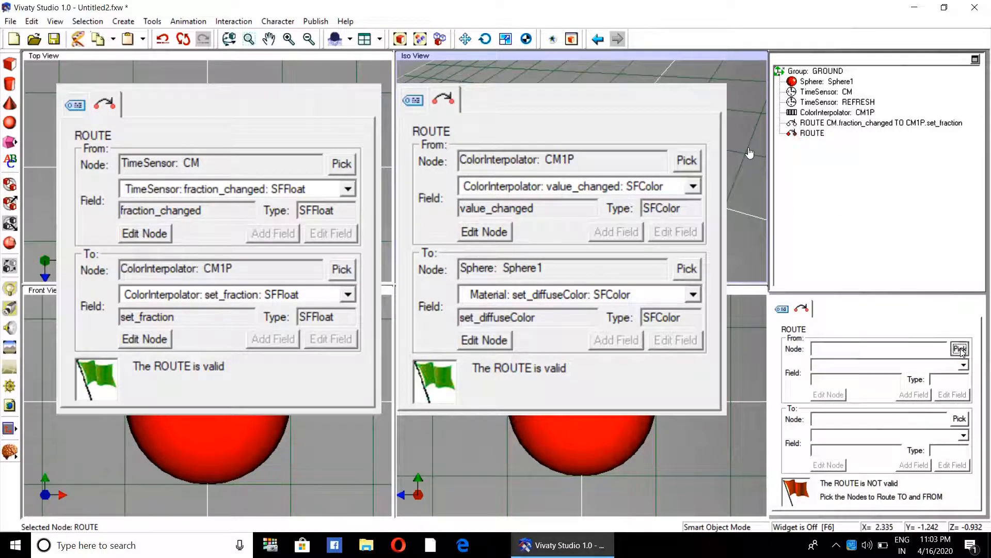
pyautogui.click(836, 113)
pyautogui.click(959, 418)
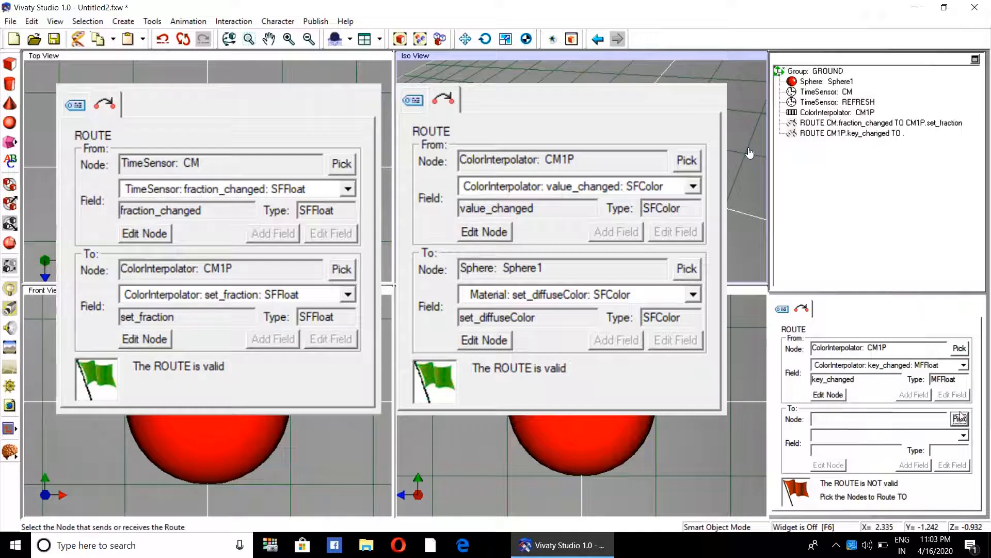
pyautogui.click(826, 82)
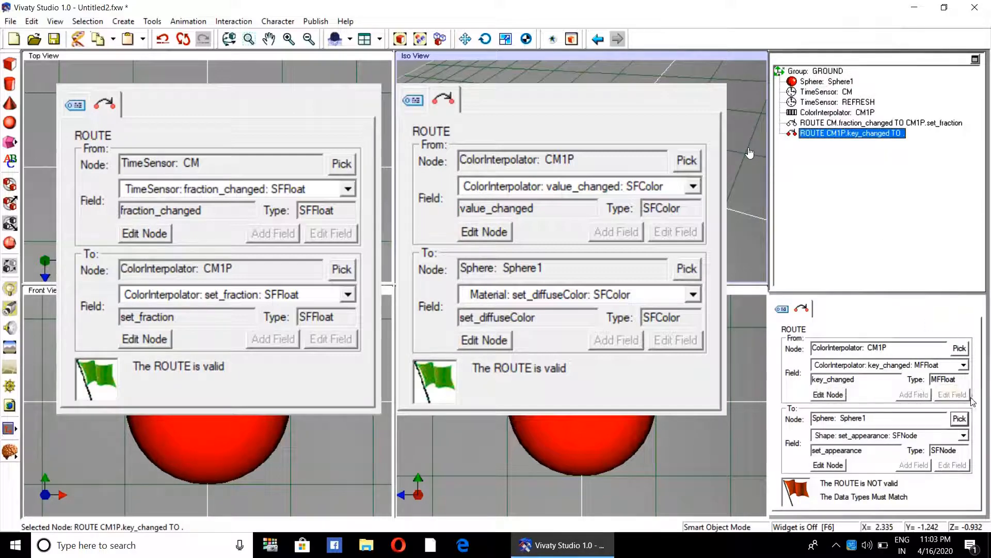
# Set the second ROUTE's source field to value_changed (SFColor) and its destination field to the material's set_diffuseColor (SFColor).
pyautogui.click(964, 365)
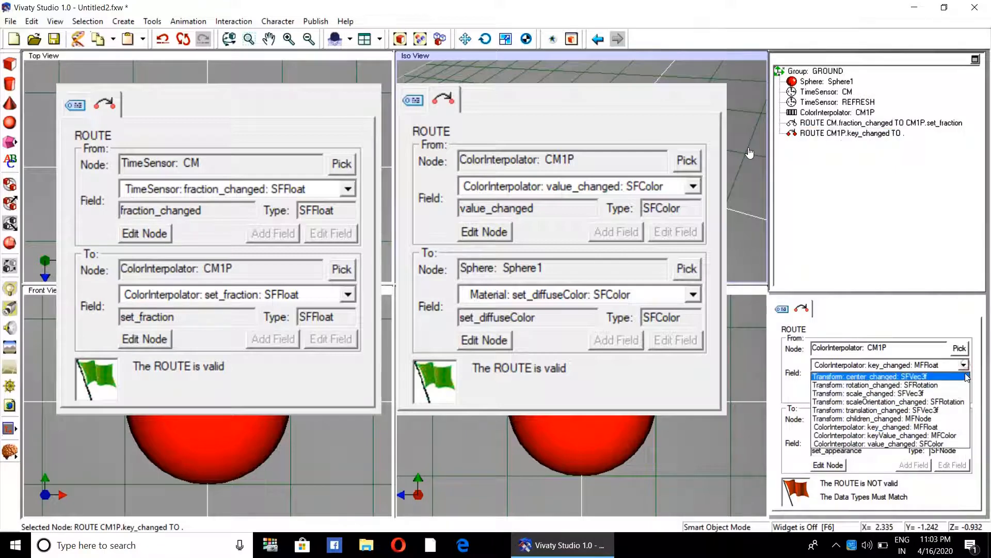
pyautogui.click(949, 444)
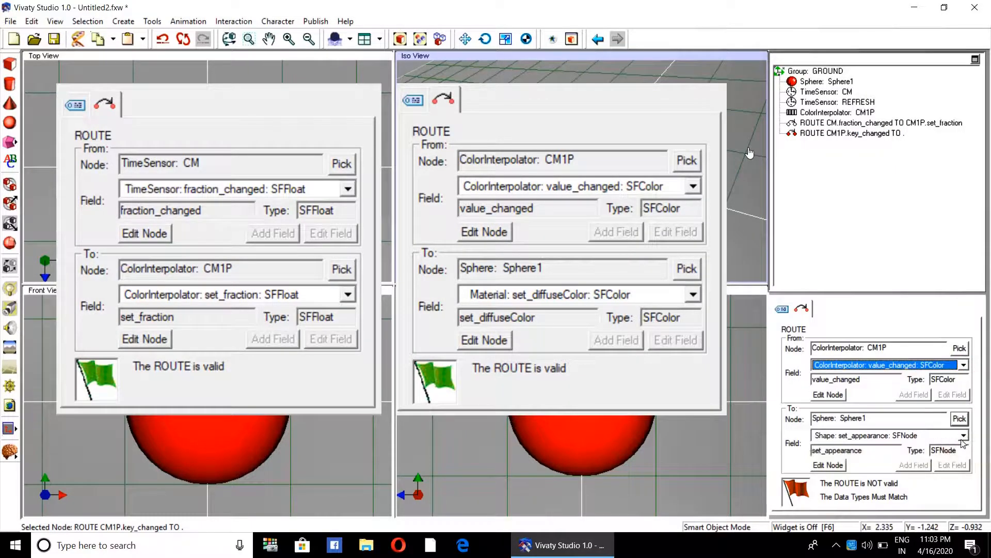
pyautogui.click(963, 435)
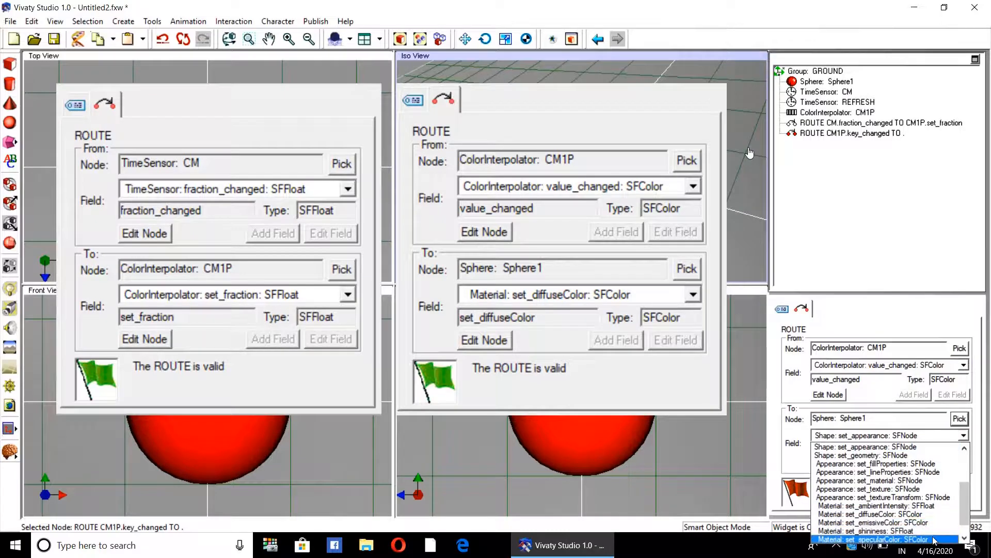
pyautogui.click(918, 514)
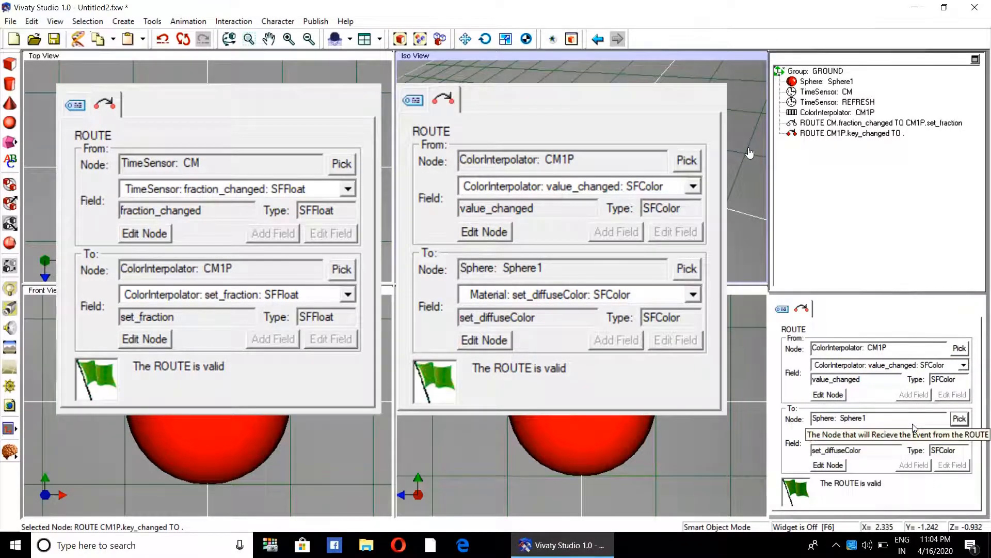